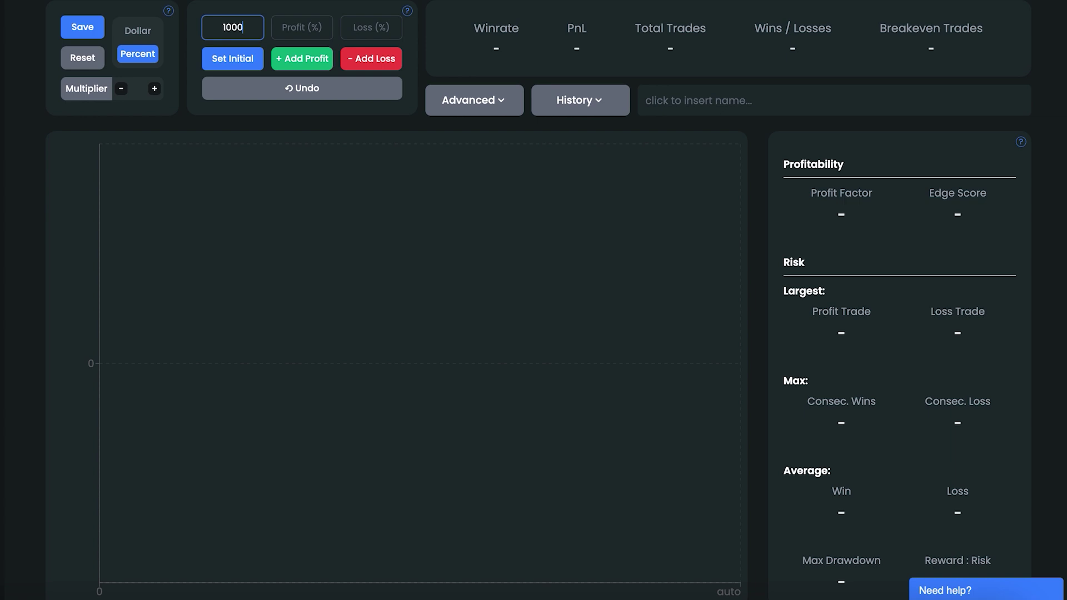
Set the starting balance to 1000 and log four 4% winning trades and one 2% loss
click(239, 56)
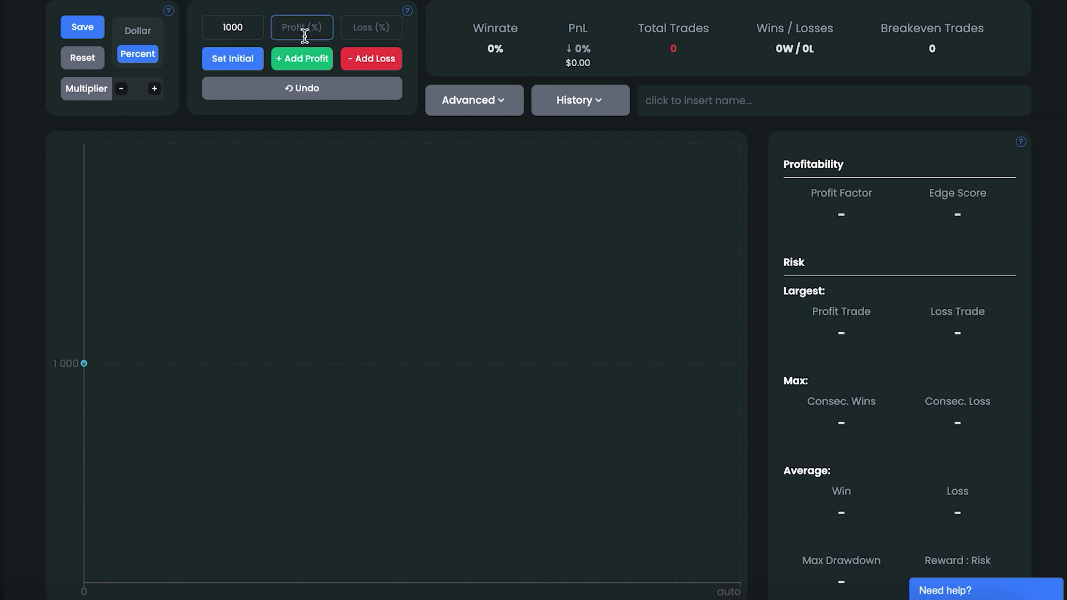
click(322, 65)
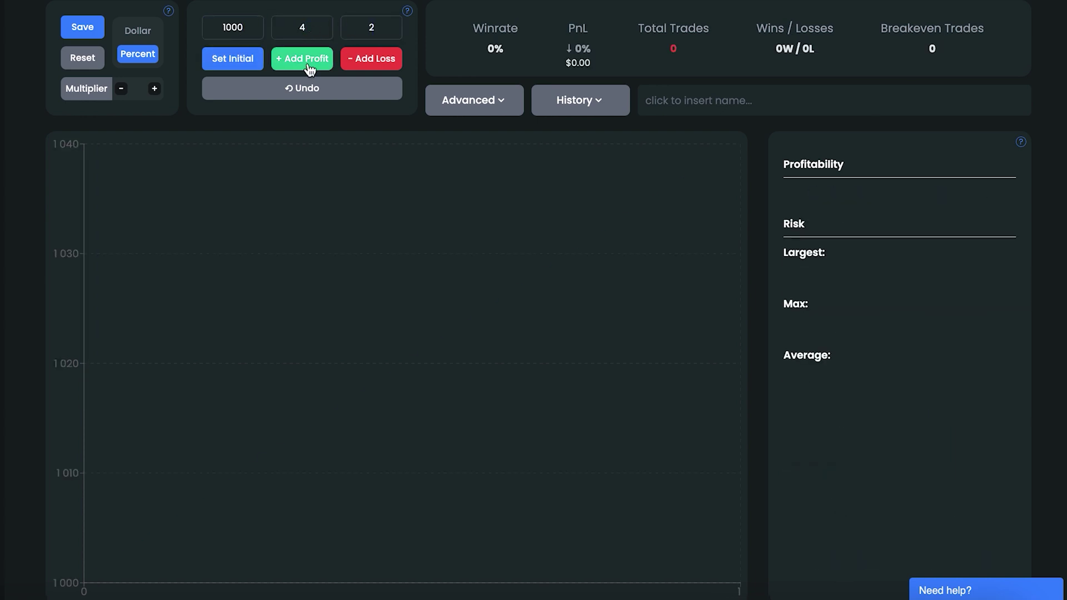
click(318, 66)
click(315, 67)
click(311, 68)
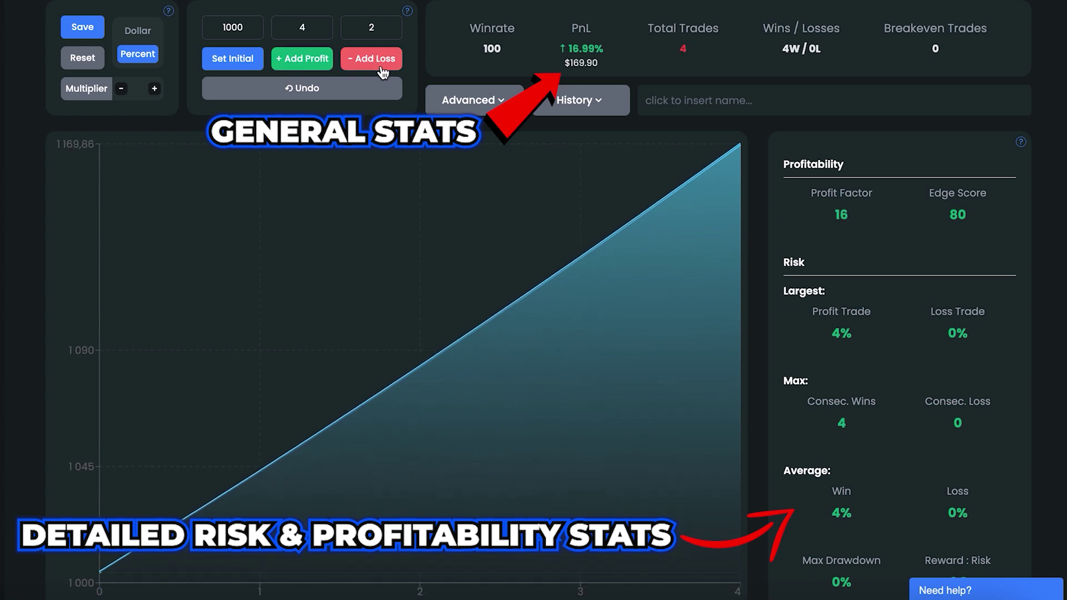
click(371, 58)
click(371, 58)
Log a further run of 4% winning trades followed by two 2% losses
click(311, 62)
click(314, 66)
click(314, 66)
click(315, 67)
click(315, 67)
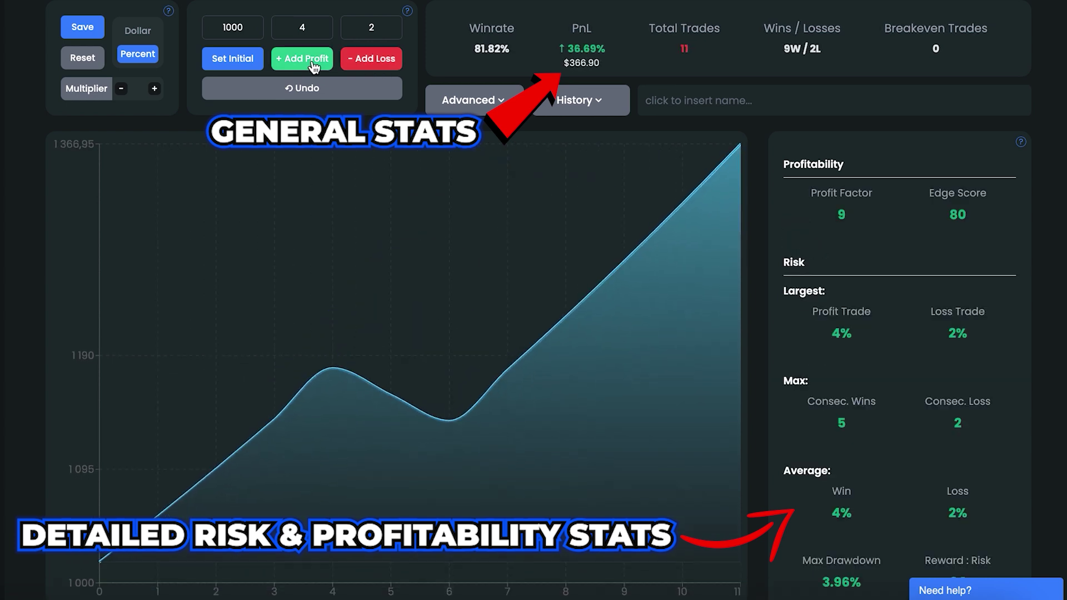
click(314, 67)
click(391, 65)
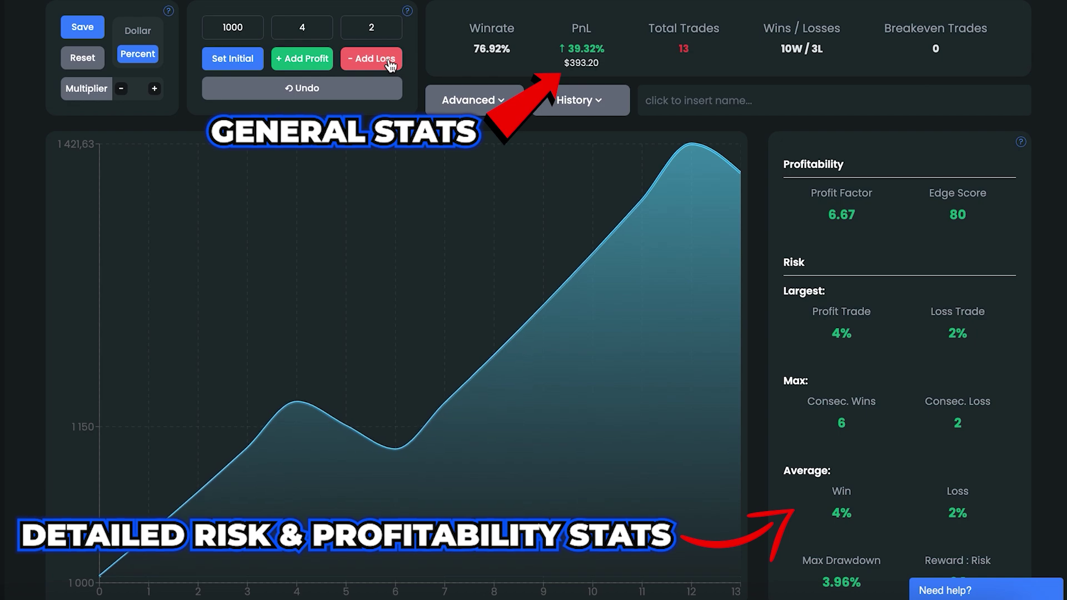
click(392, 65)
Log four more 4% wins, two 2% losses and a final 4% win
click(322, 67)
click(327, 68)
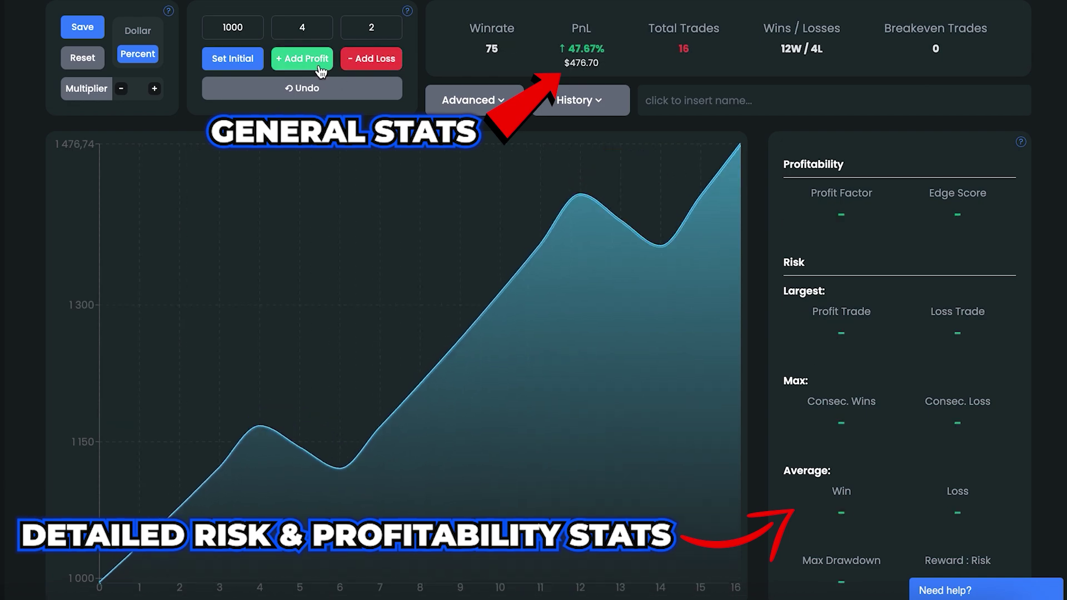
click(332, 69)
click(335, 70)
click(357, 66)
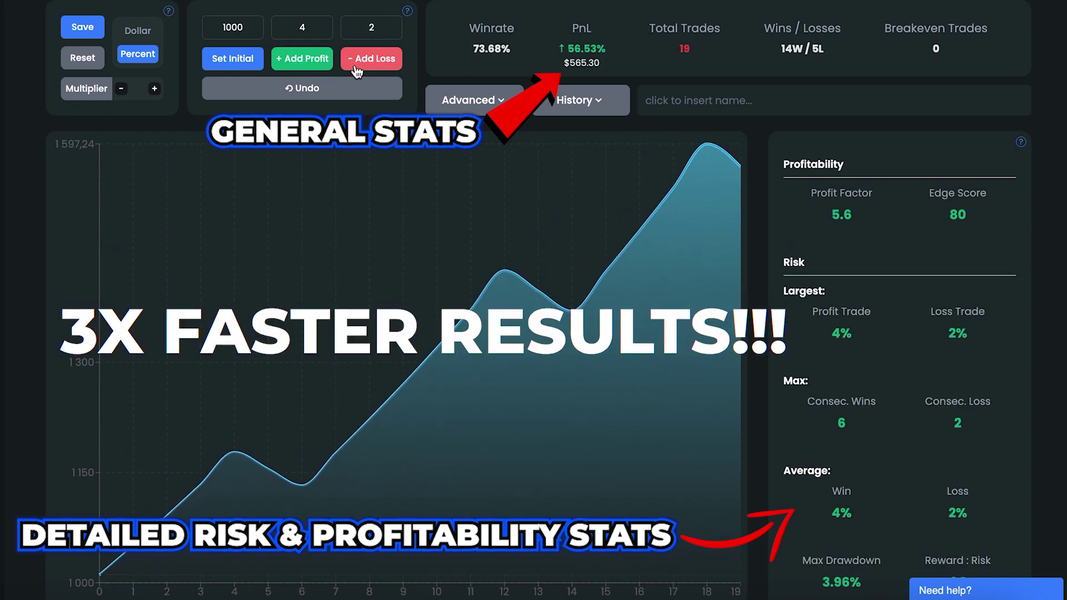
click(357, 67)
click(310, 65)
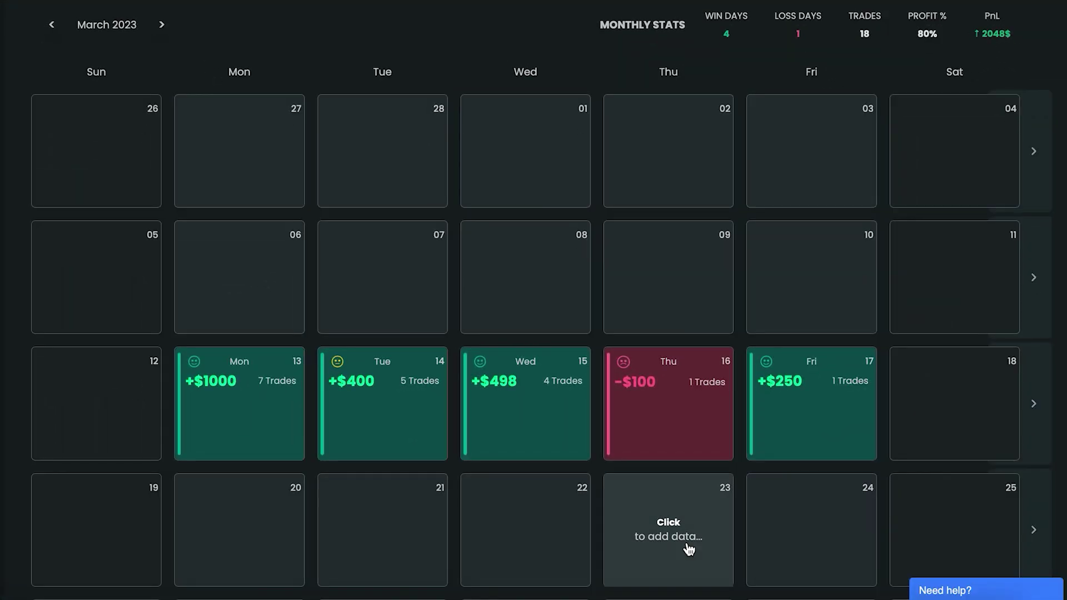
Open the calendar entry form for Thursday, March 23
click(687, 542)
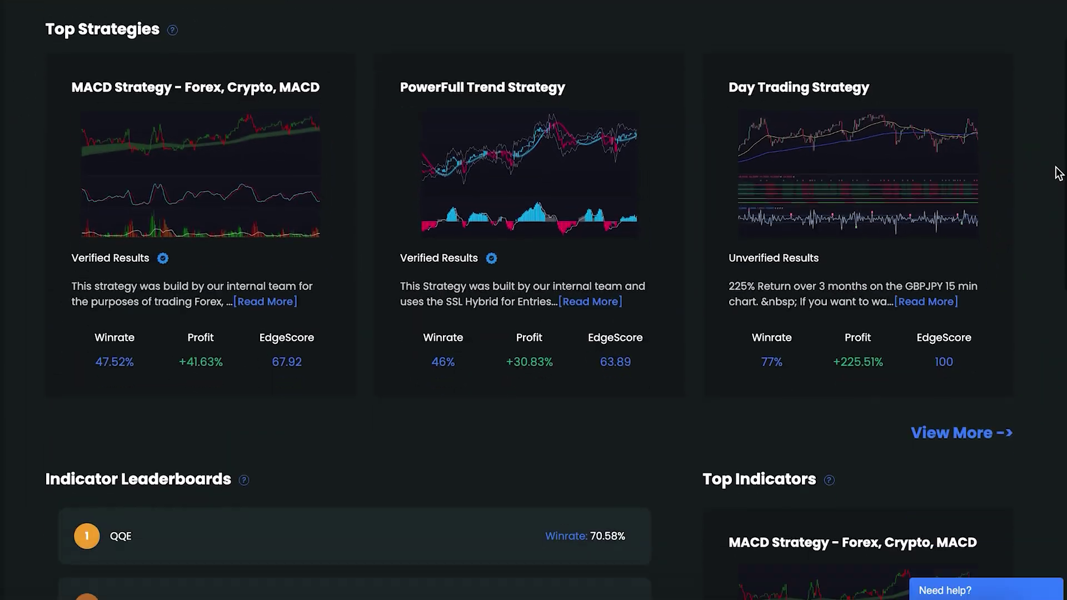
Scroll past Top Strategies and open the full indicator rankings, led by QQE at 70.58%
scroll(1056, 172, down, 1)
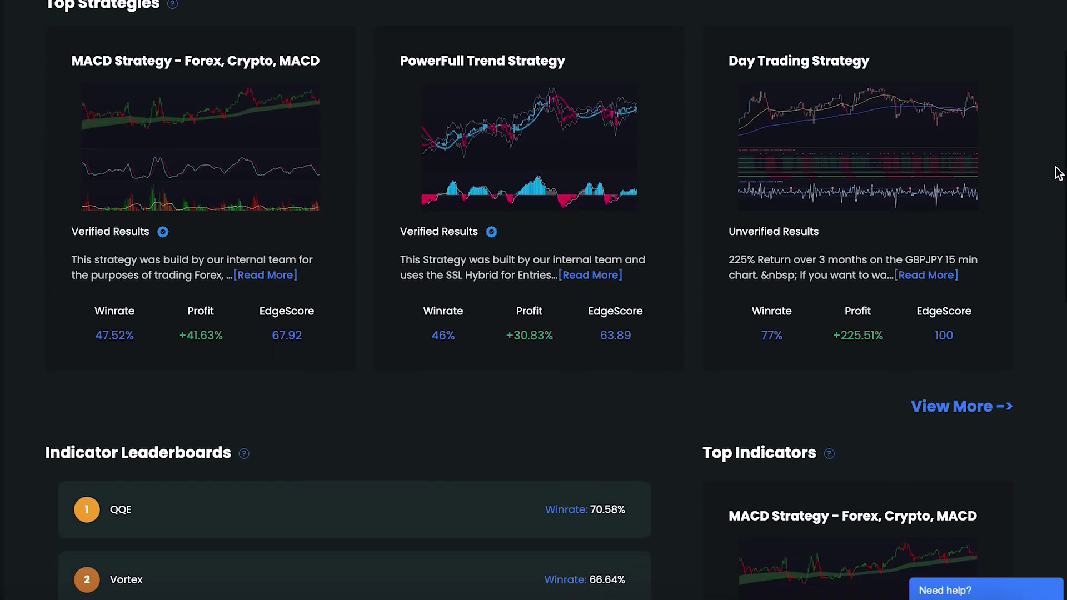
scroll(1057, 172, down, 5)
scroll(1059, 173, down, 5)
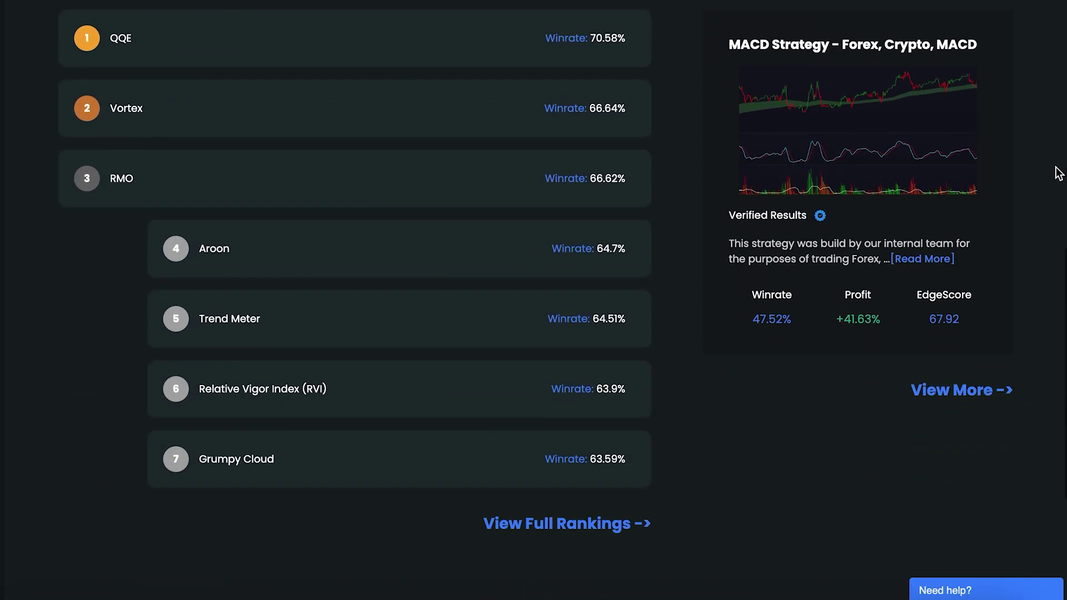
click(621, 416)
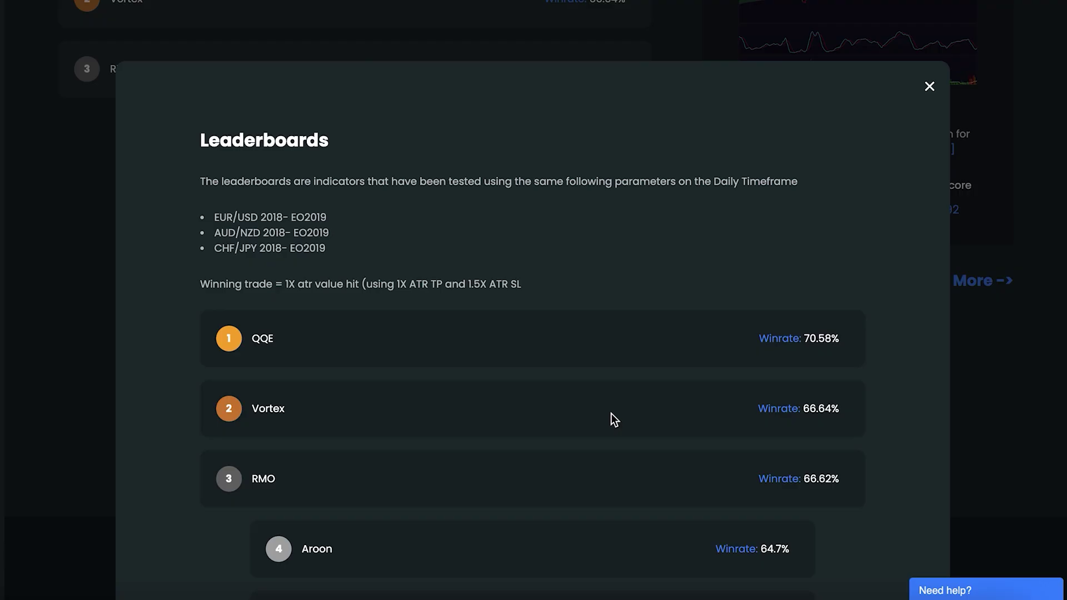
scroll(611, 419, down, 5)
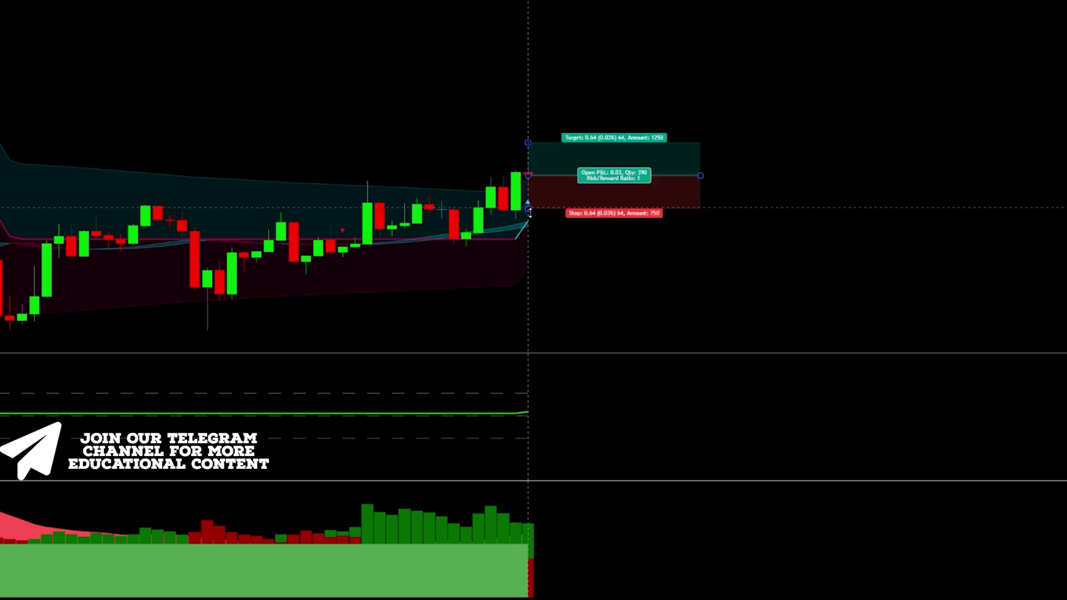
Place a long position on the buy candle, stop below the cloud, target raised to ~1.46 R/R
drag(528, 209, 533, 256)
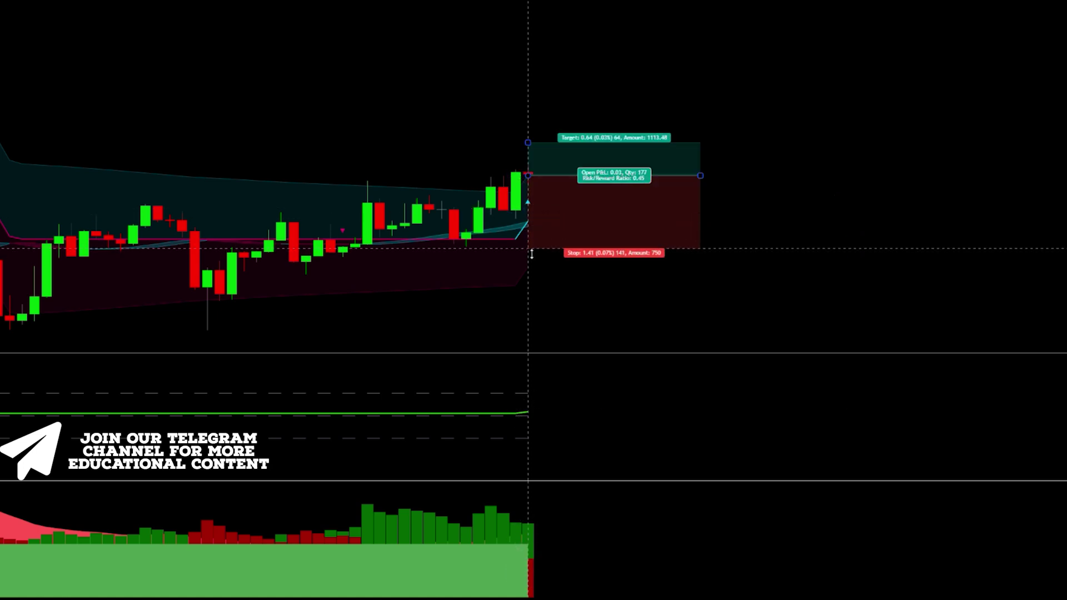
drag(531, 150, 533, 74)
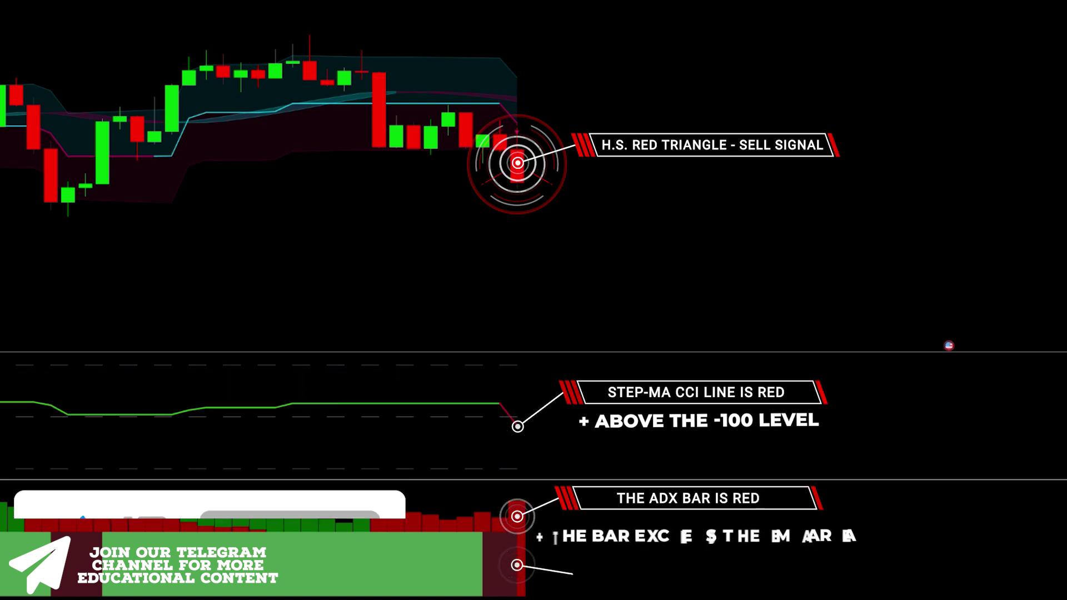
Place a short at the sell signal with raised stop and lowered target for ~1.49 R/R
click(521, 173)
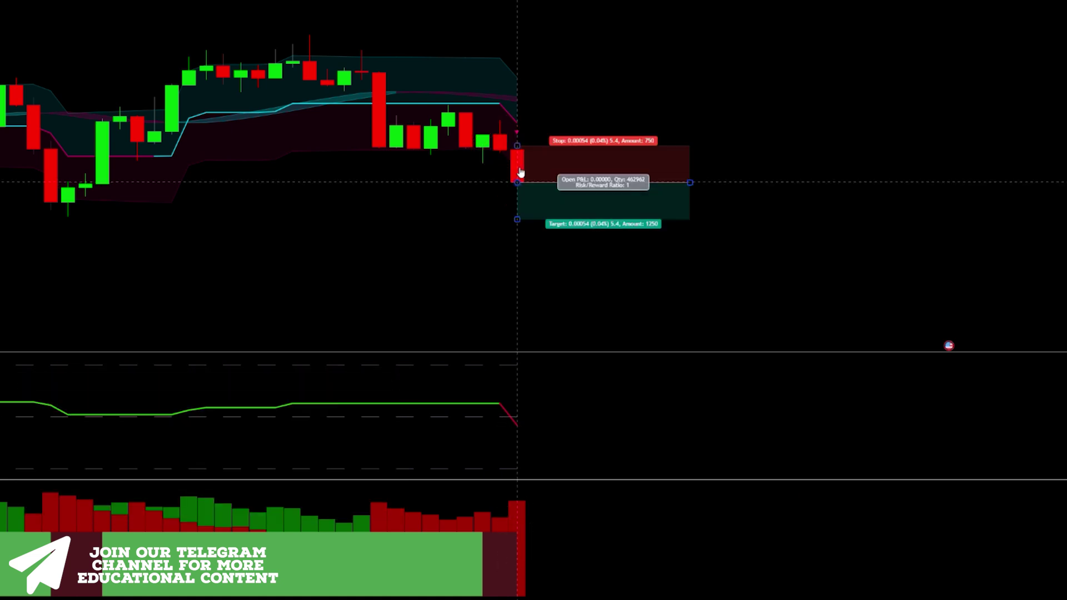
drag(519, 148, 519, 110)
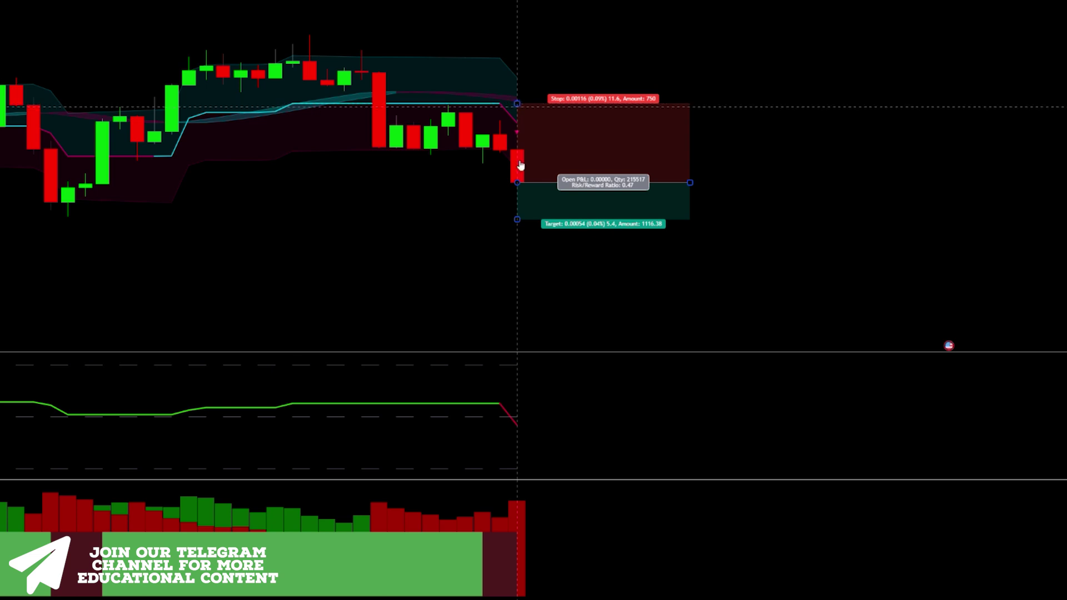
drag(519, 221, 537, 304)
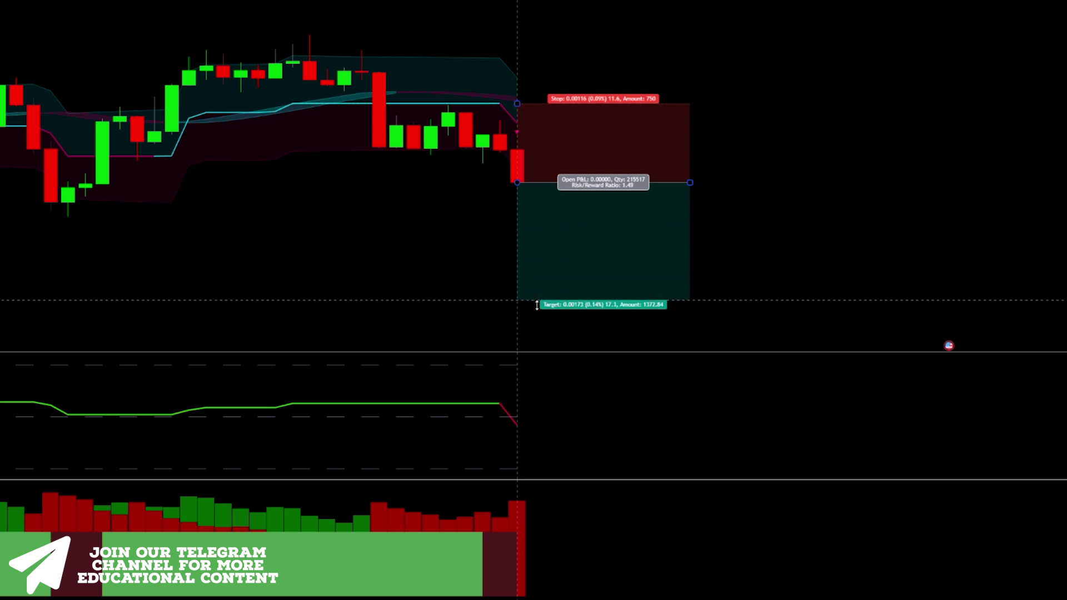
drag(689, 182, 724, 183)
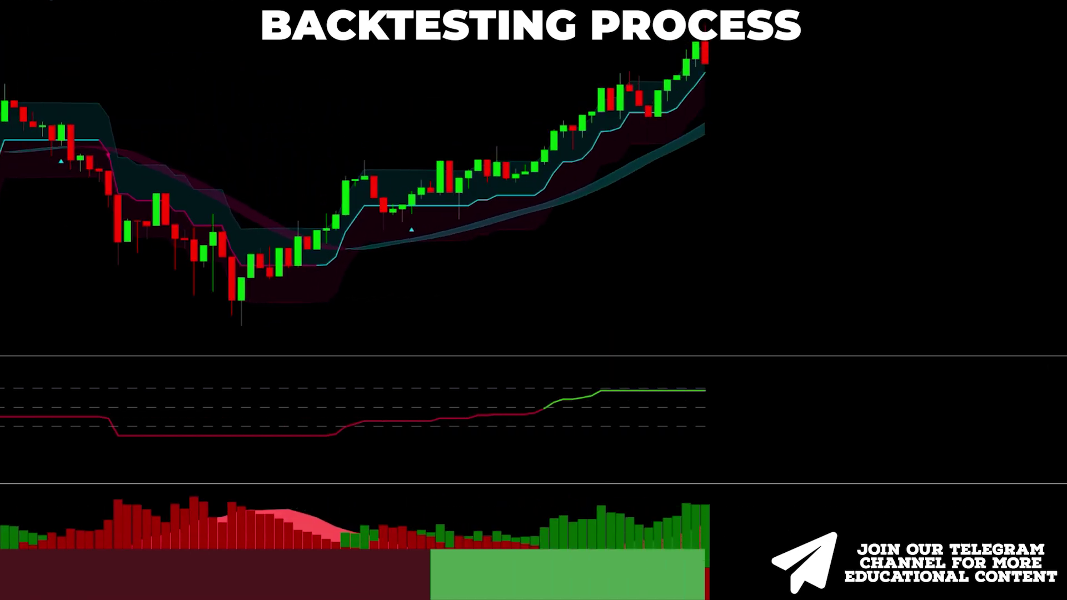
Place long positions on the latest replayed candles, adjusting the first one's stop and target
click(620, 183)
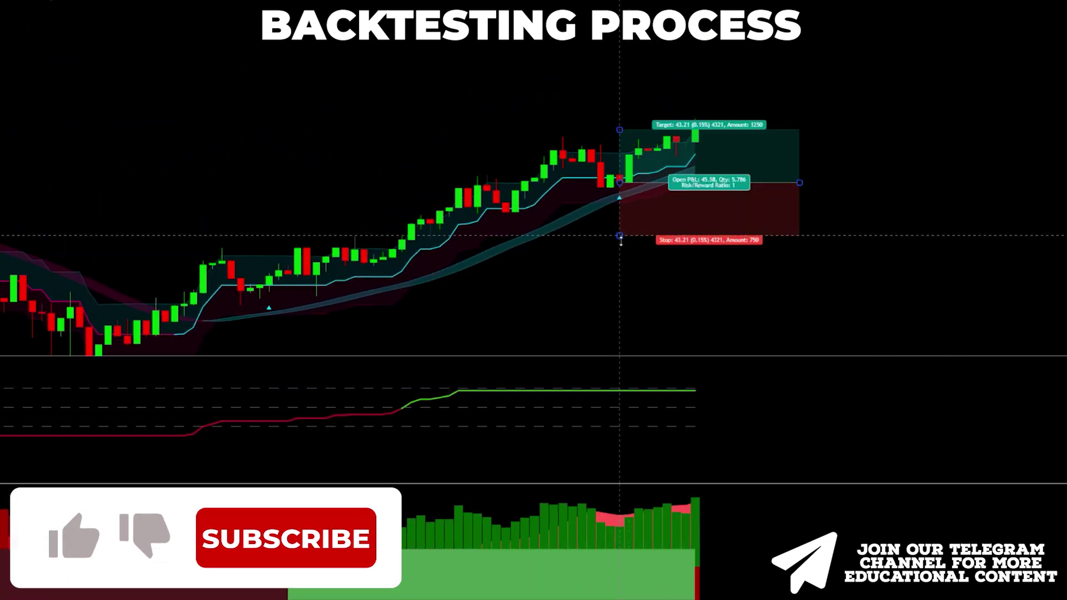
drag(620, 236, 620, 214)
drag(620, 129, 623, 135)
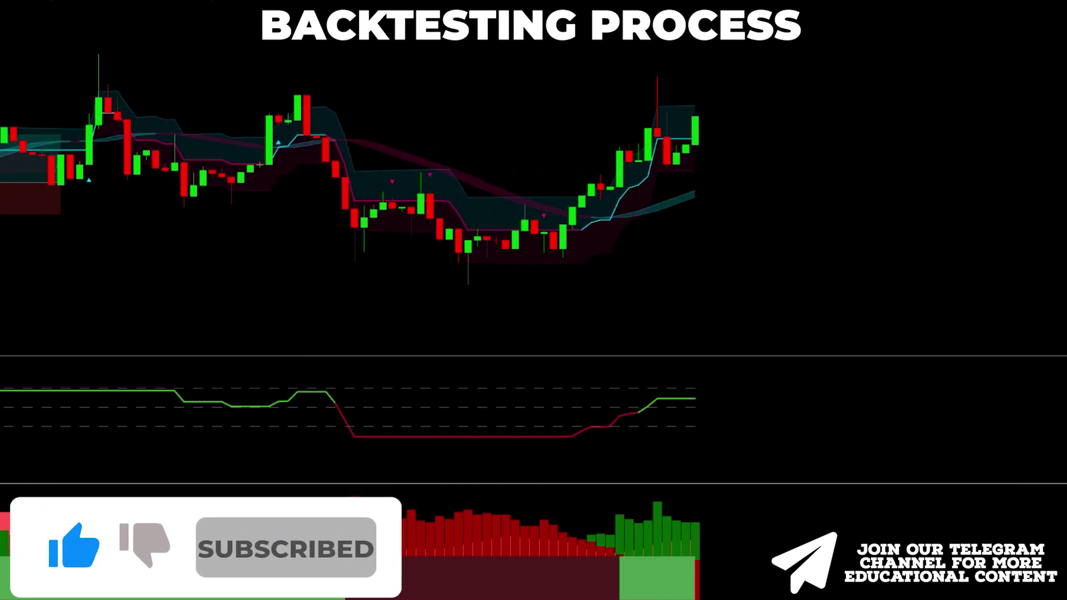
click(667, 166)
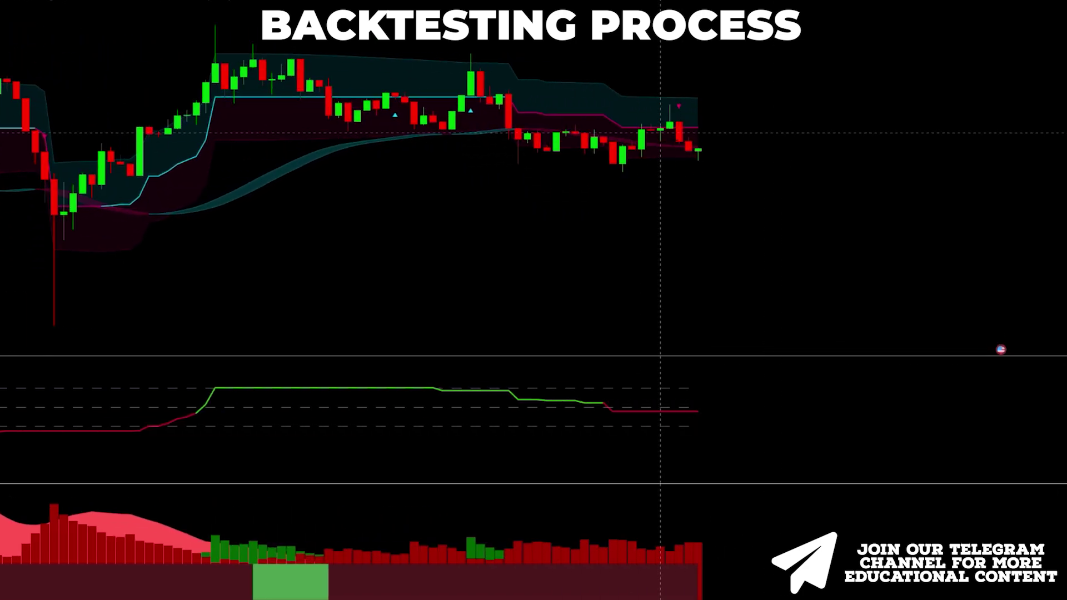
Place two short positions on new sell signals, raising a stop and extending their targets lower
click(679, 140)
drag(679, 70, 678, 53)
drag(679, 201, 679, 282)
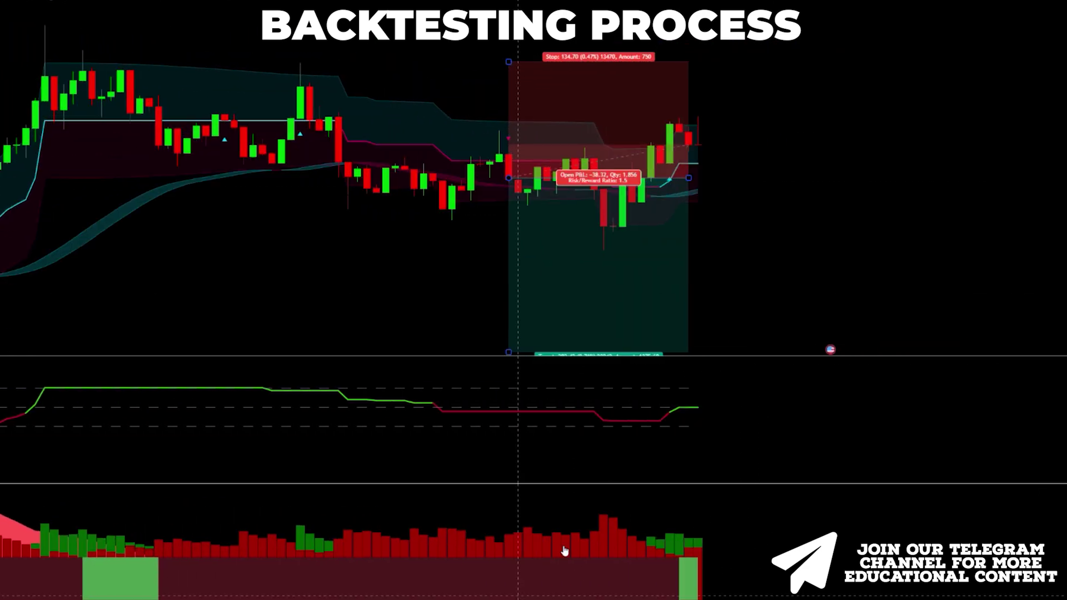
click(679, 165)
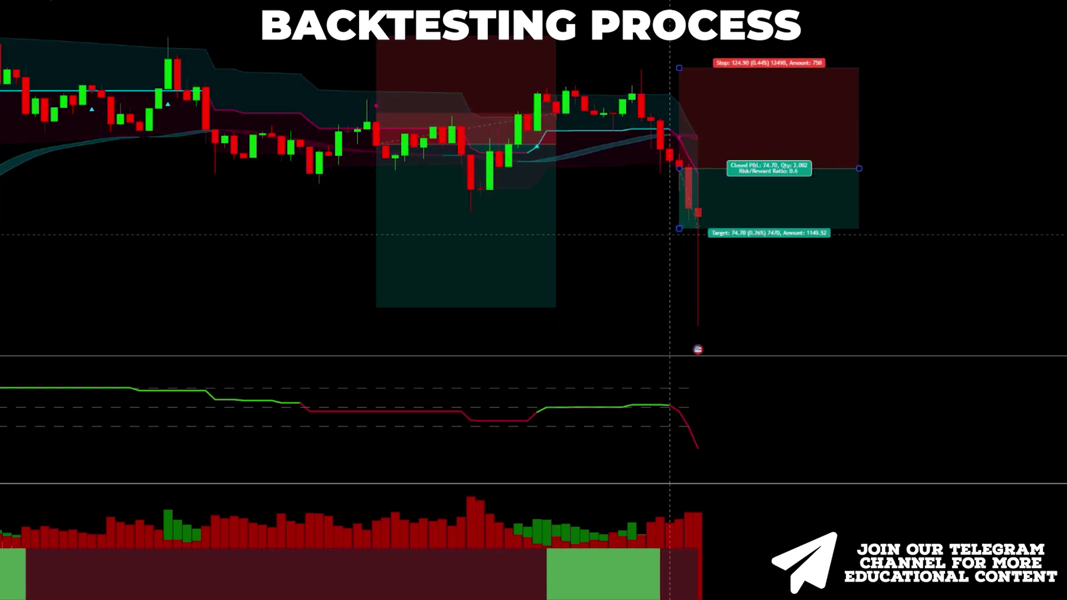
drag(680, 238, 679, 322)
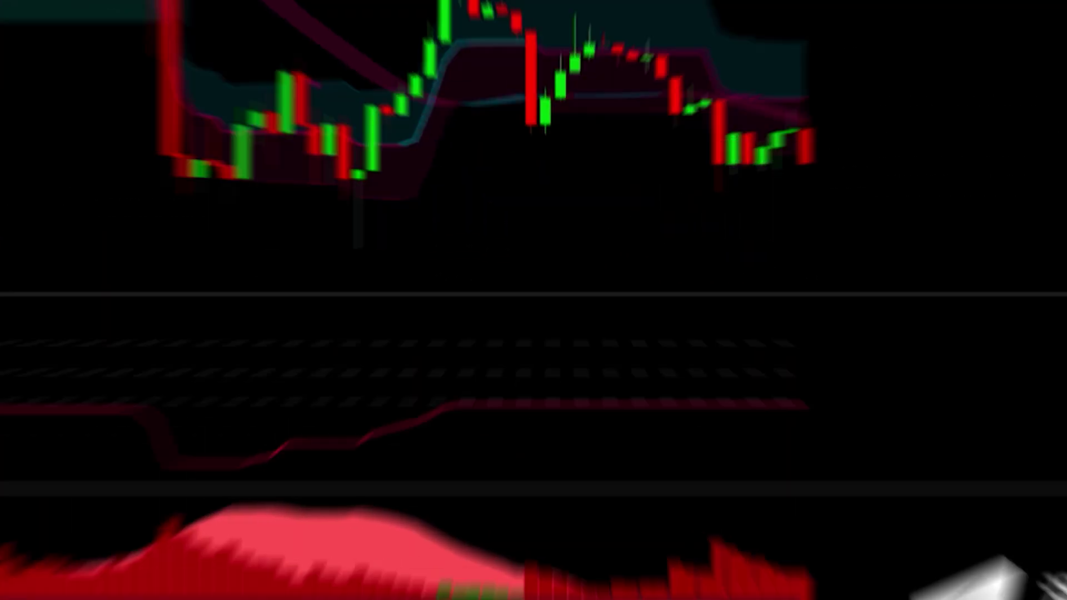